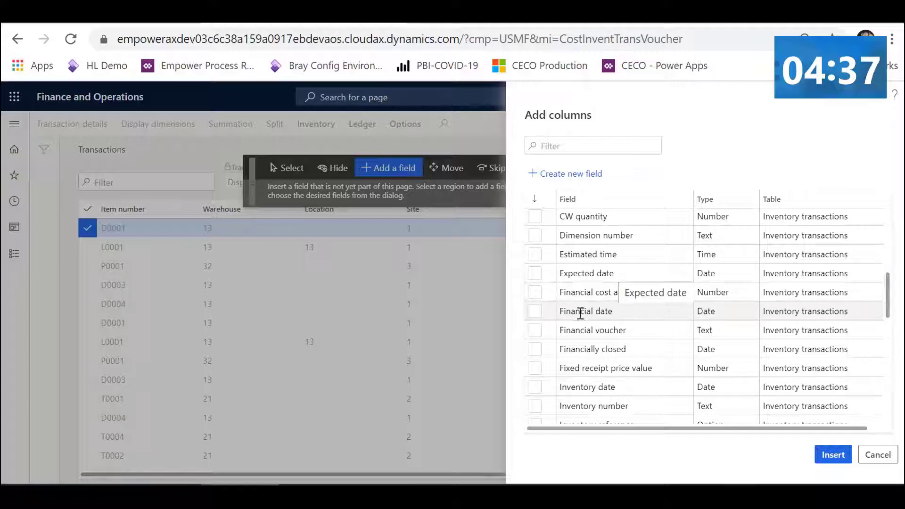
Add the Financial date and Financial voucher fields from the Inventory transactions table as columns in the transactions grid
{"action": "left_click", "coordinate": [536, 312]}
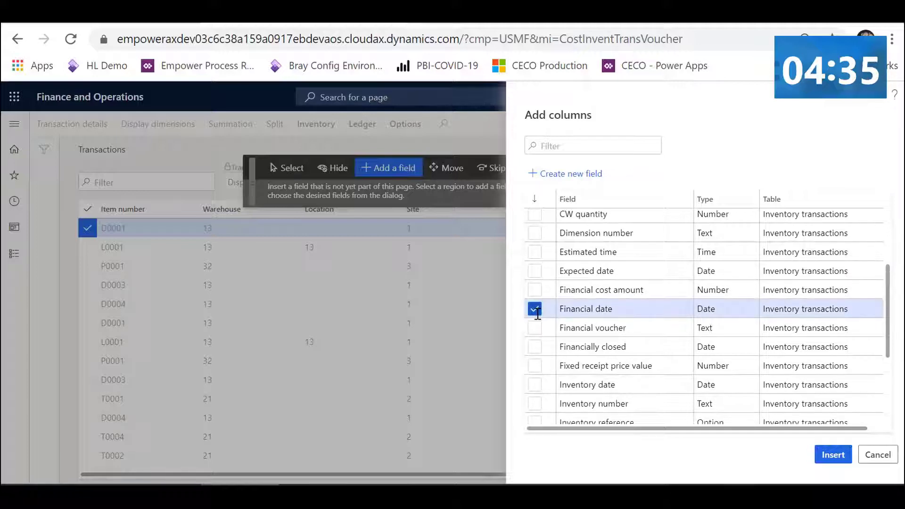
{"action": "scroll", "coordinate": [536, 317], "scroll_direction": "up", "scroll_amount": 3}
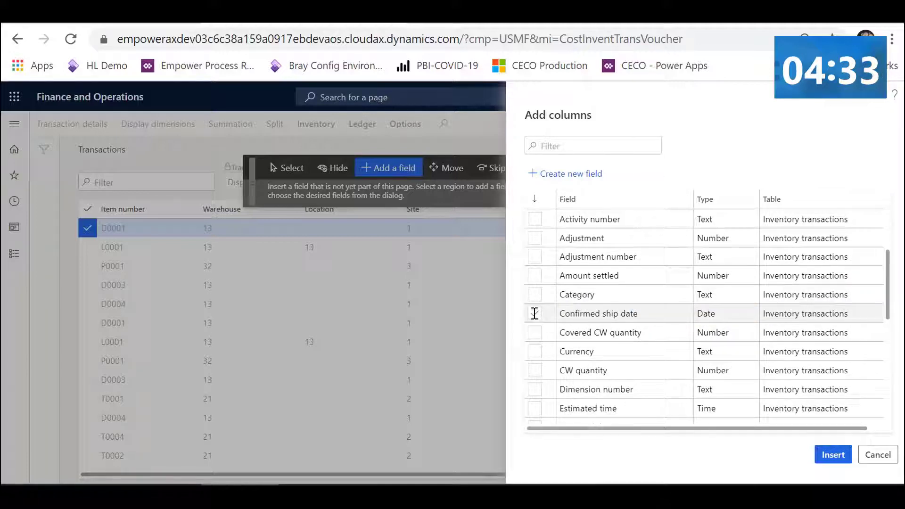
{"action": "scroll", "coordinate": [534, 314], "scroll_direction": "down", "scroll_amount": 4}
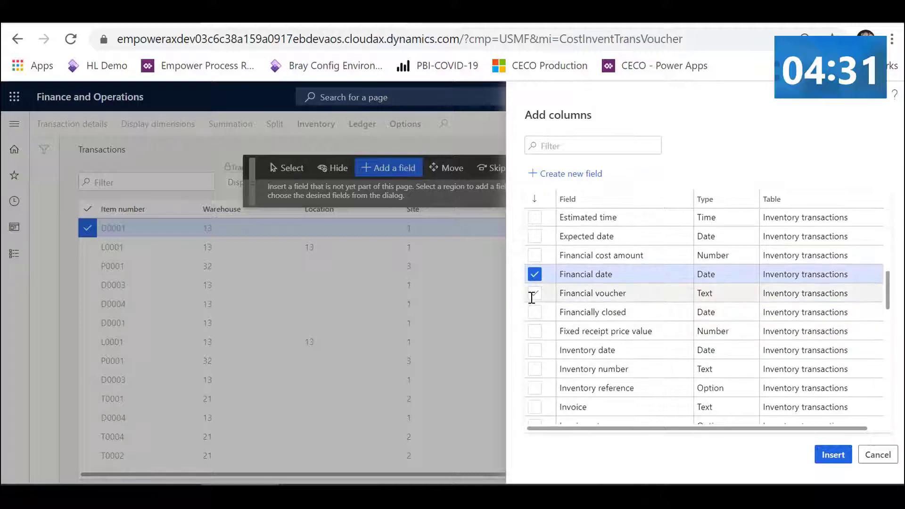
{"action": "left_click", "coordinate": [532, 295]}
{"action": "scroll", "coordinate": [533, 311], "scroll_direction": "up", "scroll_amount": 3}
{"action": "scroll", "coordinate": [537, 311], "scroll_direction": "down", "scroll_amount": 5}
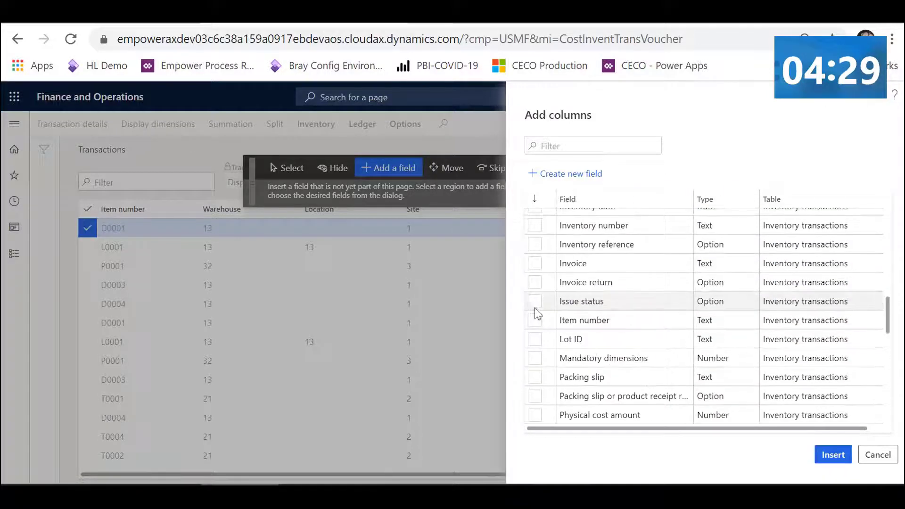
{"action": "scroll", "coordinate": [539, 300], "scroll_direction": "up", "scroll_amount": 2}
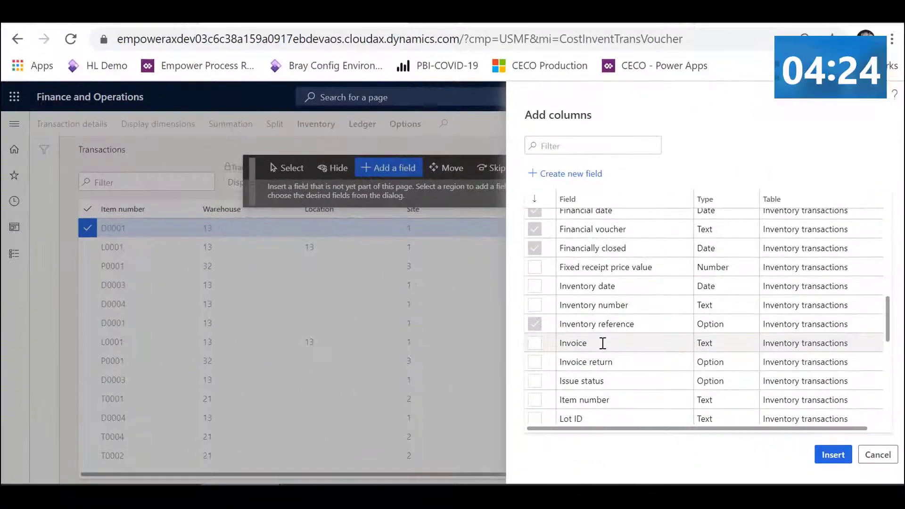
{"action": "scroll", "coordinate": [603, 343], "scroll_direction": "down", "scroll_amount": 7}
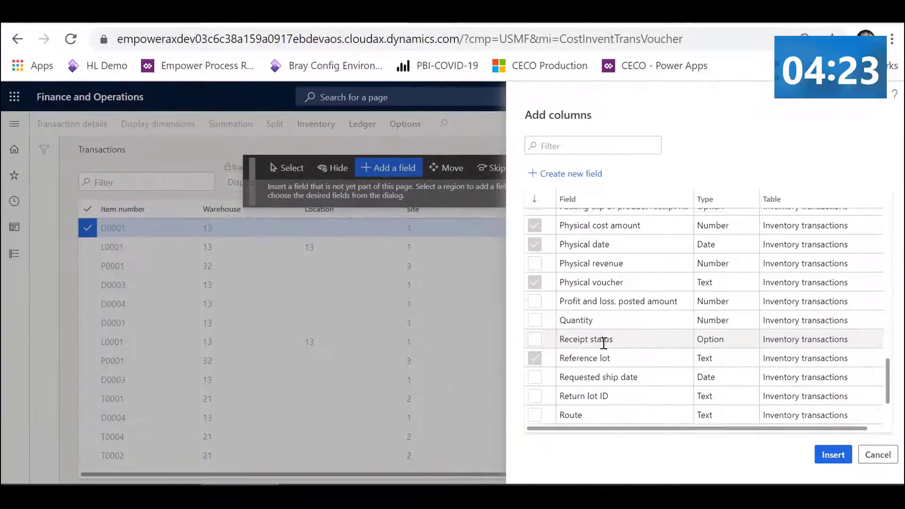
{"action": "scroll", "coordinate": [603, 344], "scroll_direction": "down", "scroll_amount": 12}
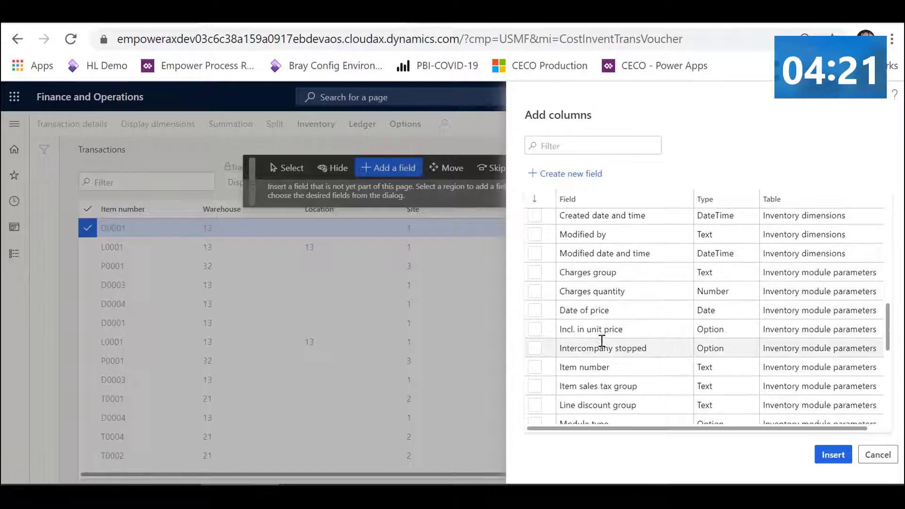
{"action": "scroll", "coordinate": [602, 341], "scroll_direction": "down", "scroll_amount": 12}
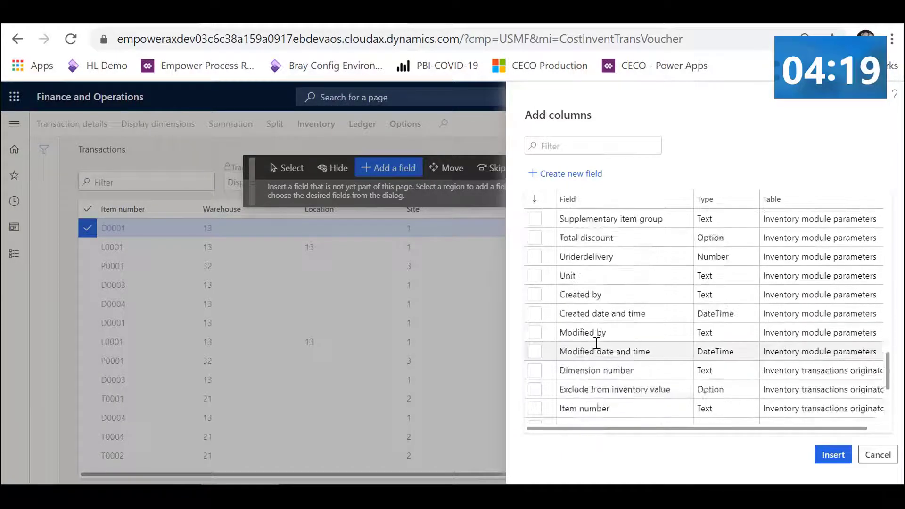
{"action": "scroll", "coordinate": [596, 344], "scroll_direction": "down", "scroll_amount": 6}
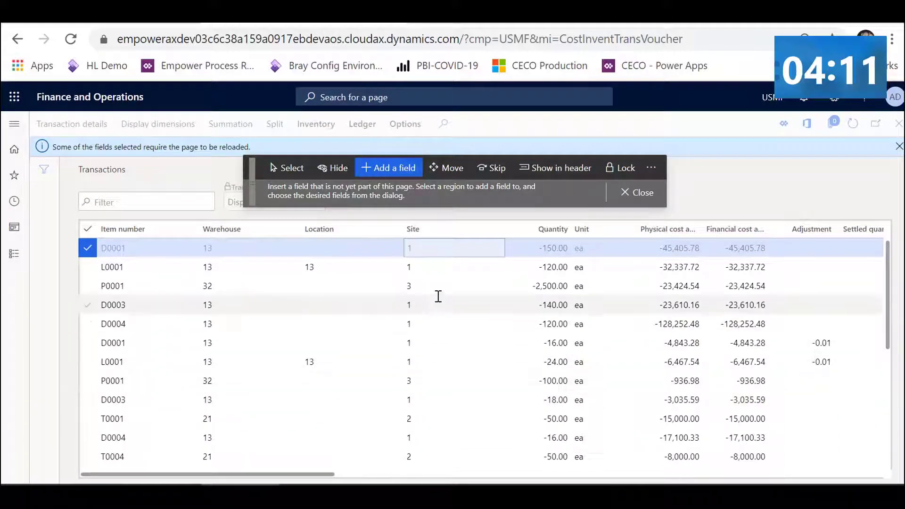
Move the Physical date column to just before the Adjustment column in the transactions grid
{"action": "left_click", "coordinate": [434, 168]}
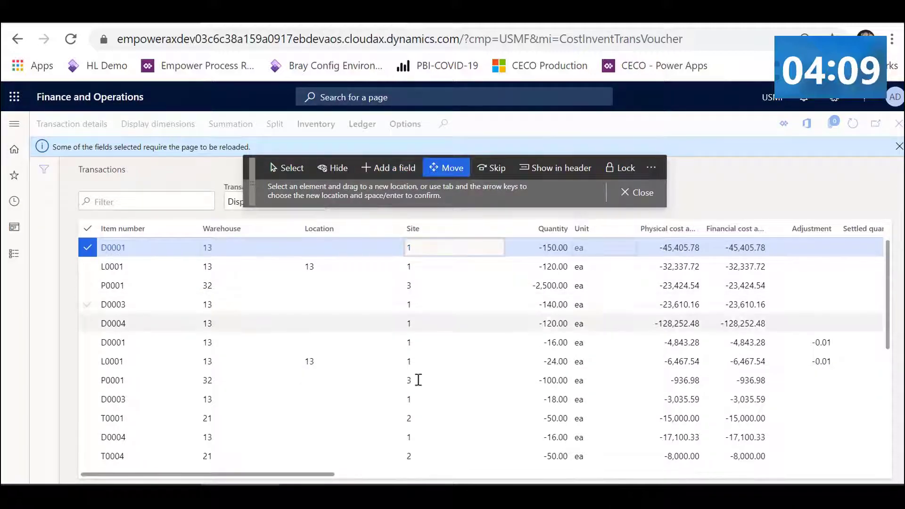
{"action": "left_click_drag", "start_coordinate": [264, 473], "coordinate": [754, 481]}
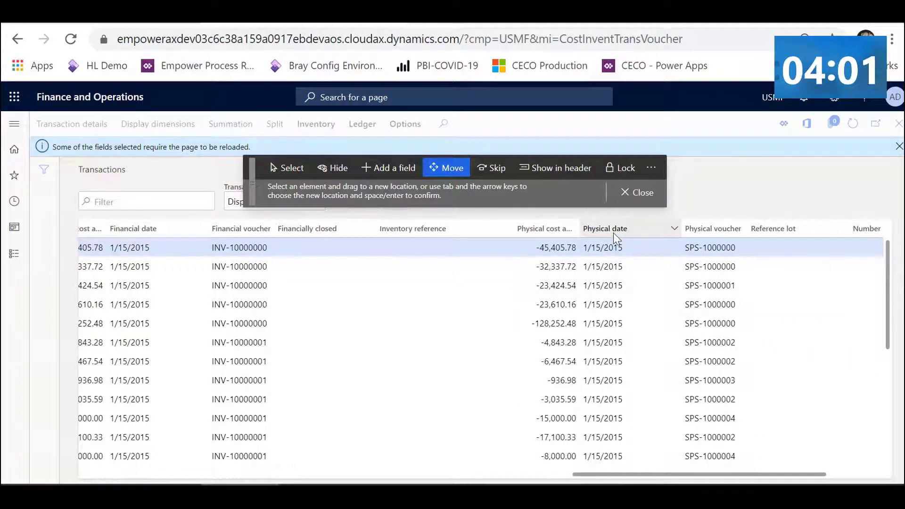
{"action": "left_click", "coordinate": [621, 247]}
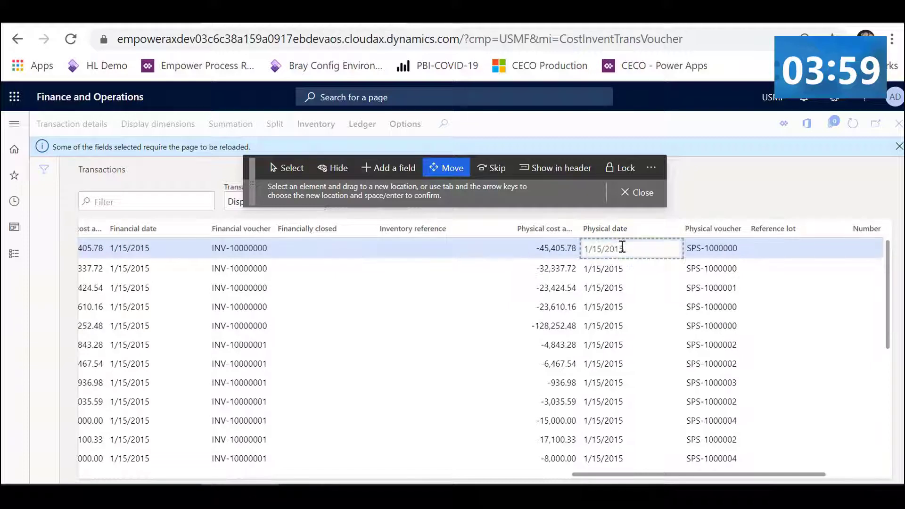
{"action": "left_click_drag", "start_coordinate": [614, 247], "coordinate": [156, 256]}
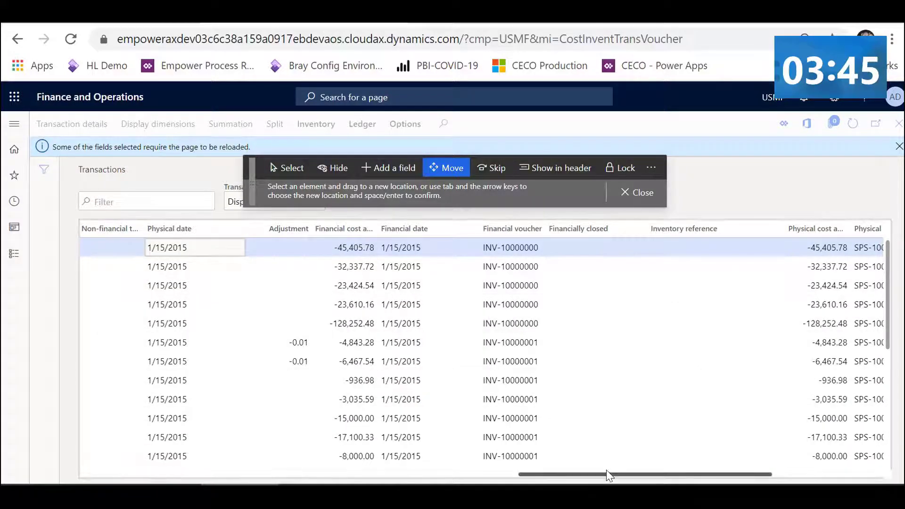
Move the Physical voucher column between the Adjustment and Financial cost amount columns
{"action": "left_click_drag", "start_coordinate": [607, 474], "coordinate": [732, 478]}
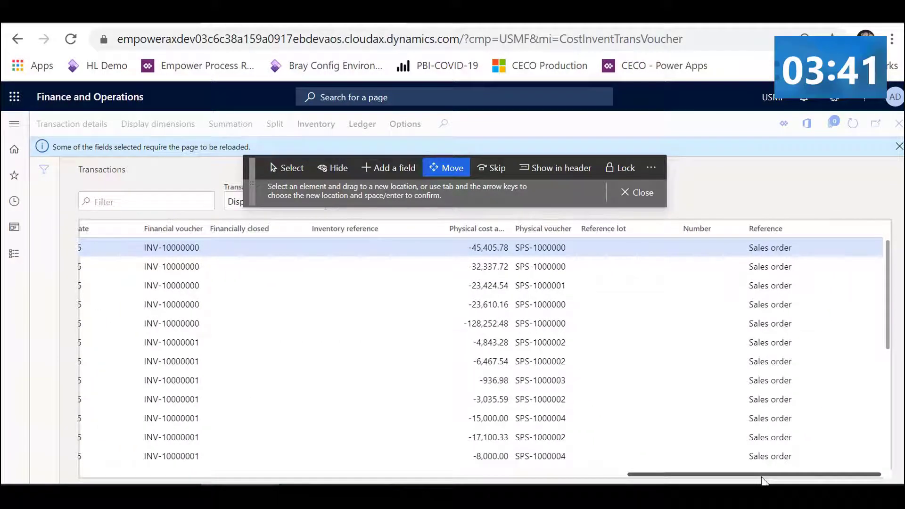
{"action": "mouse_move", "coordinate": [534, 248]}
{"action": "left_mouse_down"}
{"action": "mouse_move", "coordinate": [546, 248]}
{"action": "mouse_move", "coordinate": [0, 248]}
{"action": "mouse_move", "coordinate": [142, 243]}
{"action": "left_mouse_up"}
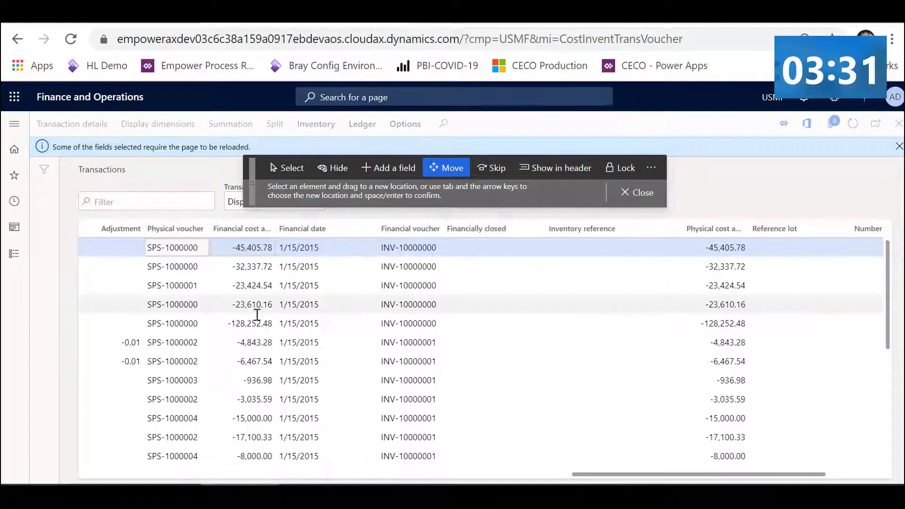
{"action": "left_click_drag", "start_coordinate": [614, 473], "coordinate": [467, 466]}
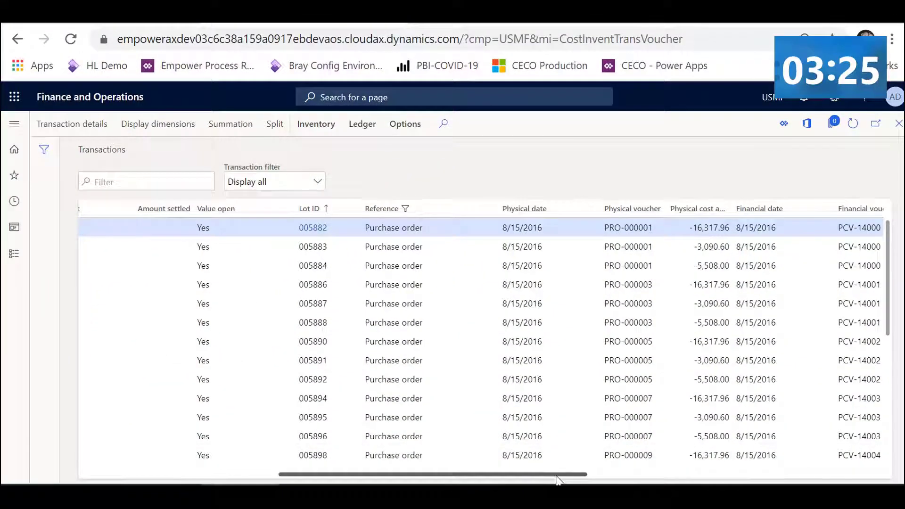
Open the advanced filter for the transactions and locate the Purchase order criterion on the Reference field
{"action": "left_click_drag", "start_coordinate": [556, 479], "coordinate": [654, 478]}
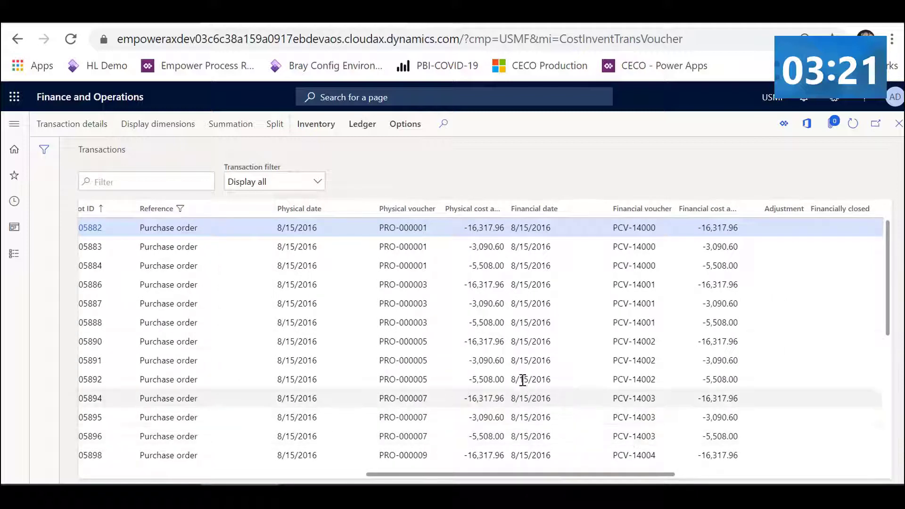
{"action": "scroll", "coordinate": [476, 327], "scroll_direction": "down", "scroll_amount": 20}
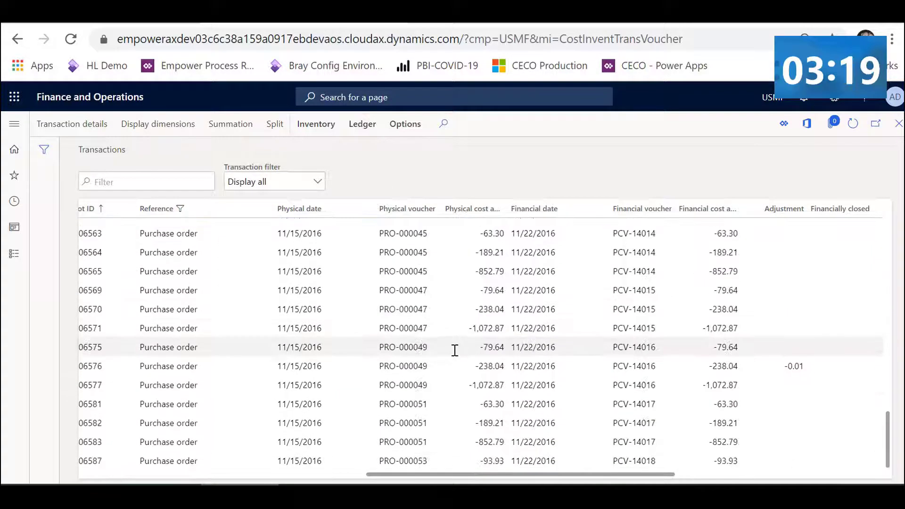
{"action": "scroll", "coordinate": [453, 350], "scroll_direction": "down", "scroll_amount": 2}
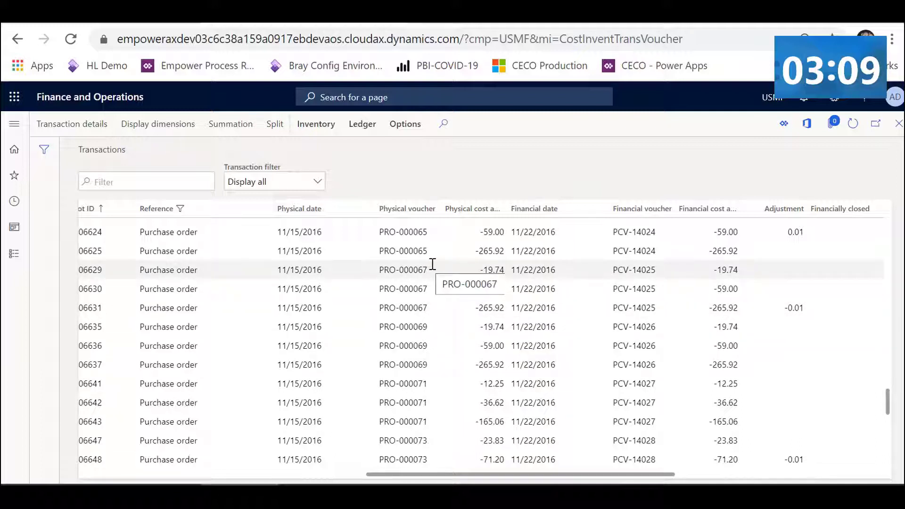
{"action": "left_click", "coordinate": [405, 126]}
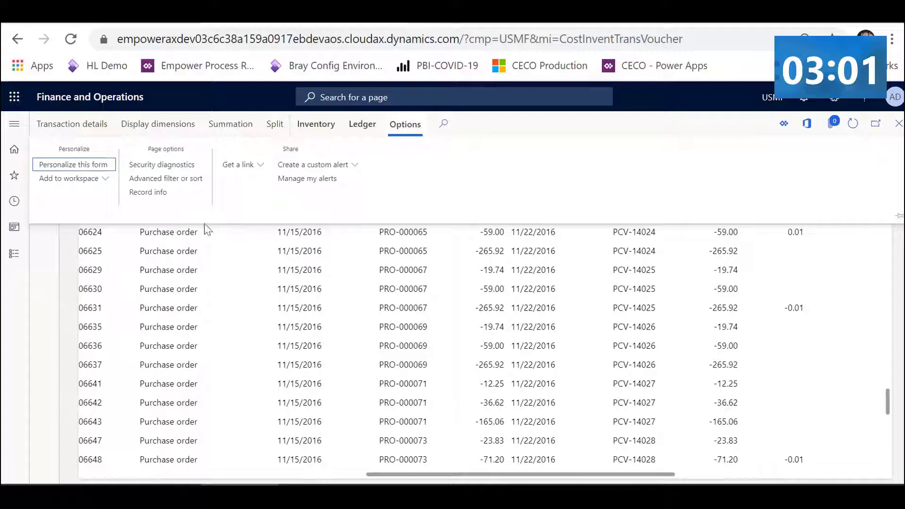
{"action": "left_click", "coordinate": [141, 183]}
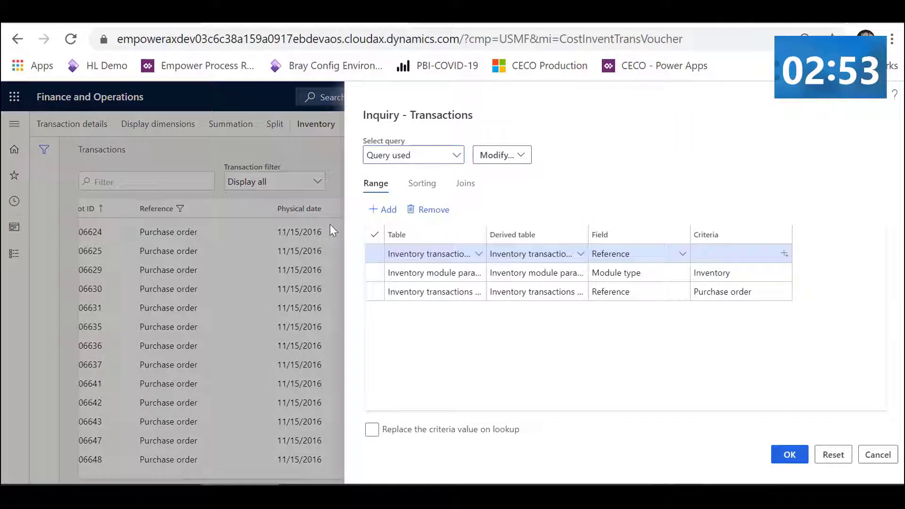
{"action": "left_click", "coordinate": [737, 296]}
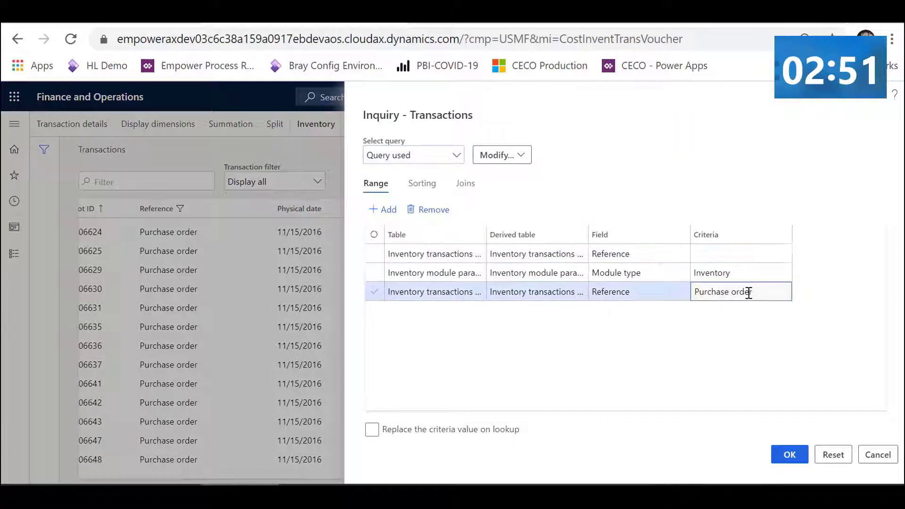
{"action": "left_click_drag", "start_coordinate": [762, 293], "coordinate": [664, 290]}
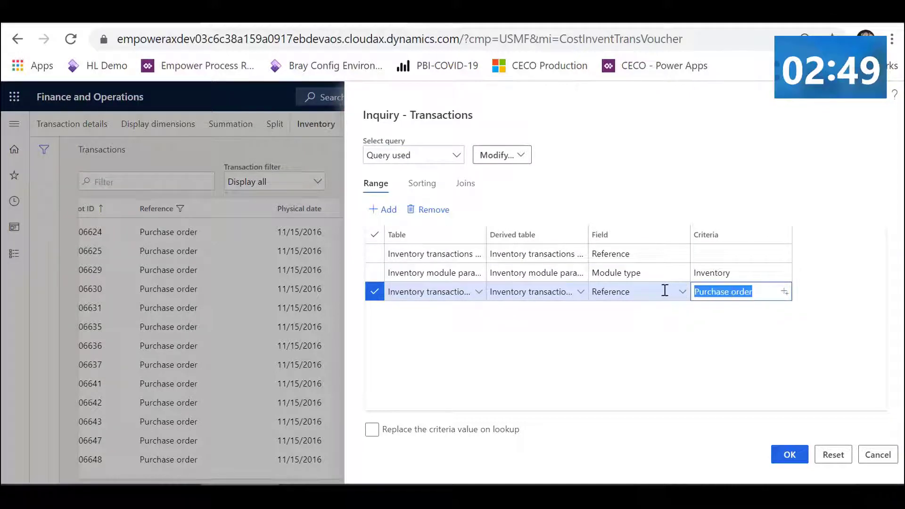
Save the filter query under the name "Inventory Trans - Purchase Order" and apply it to the transactions
{"action": "left_click", "coordinate": [515, 161]}
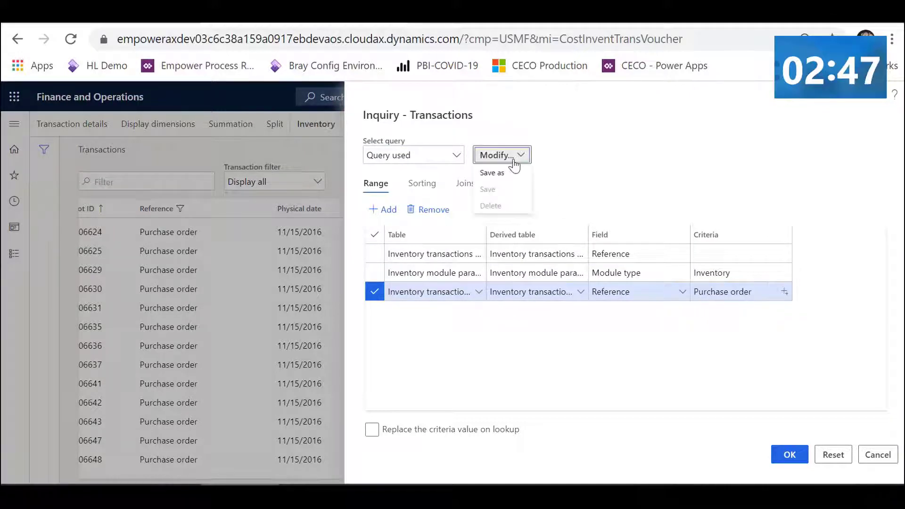
{"action": "left_click", "coordinate": [512, 173]}
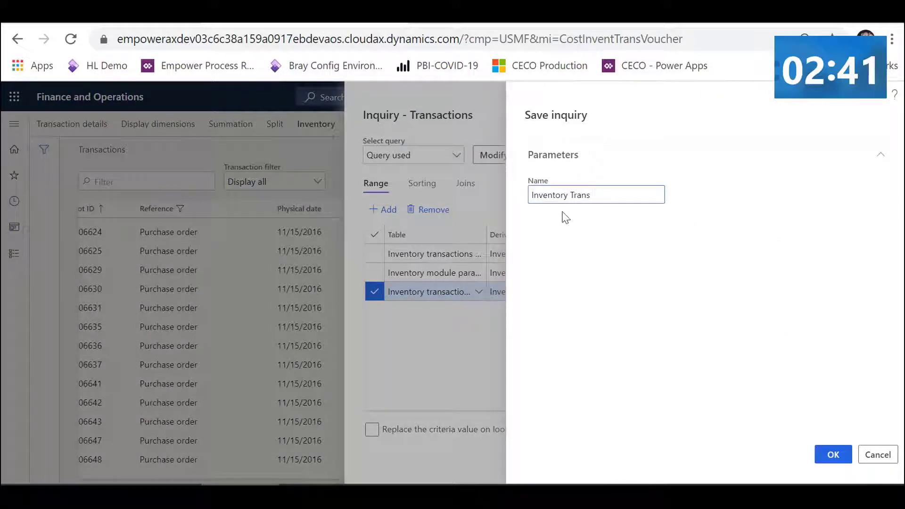
{"action": "type", "text": "Inventory Trans - P"}
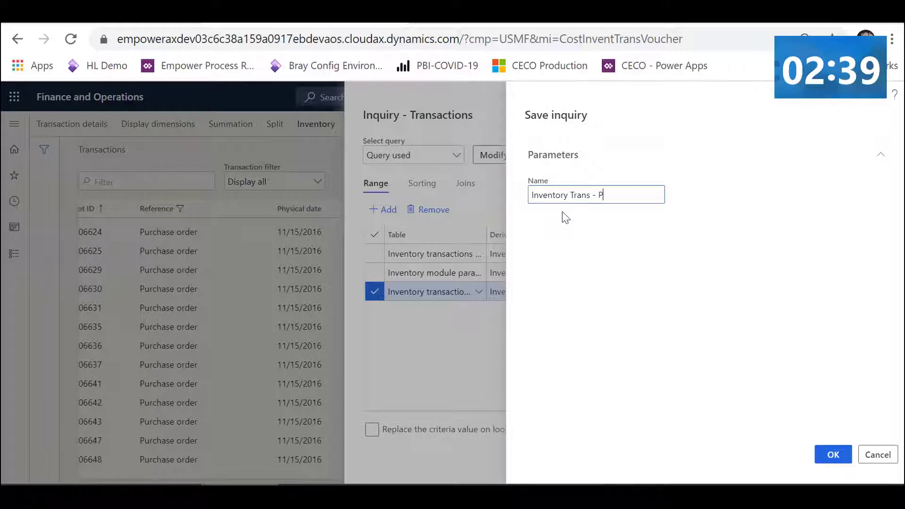
{"action": "type", "text": "urchase Order"}
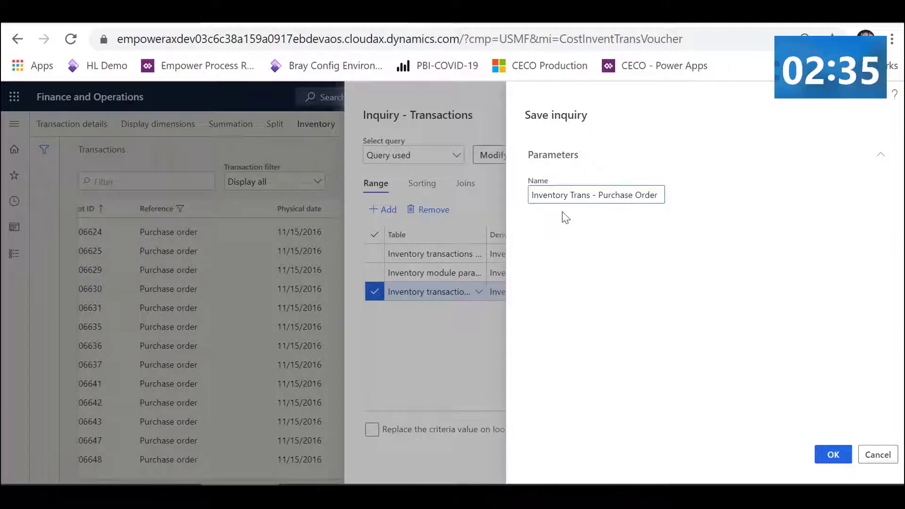
{"action": "left_click", "coordinate": [836, 461]}
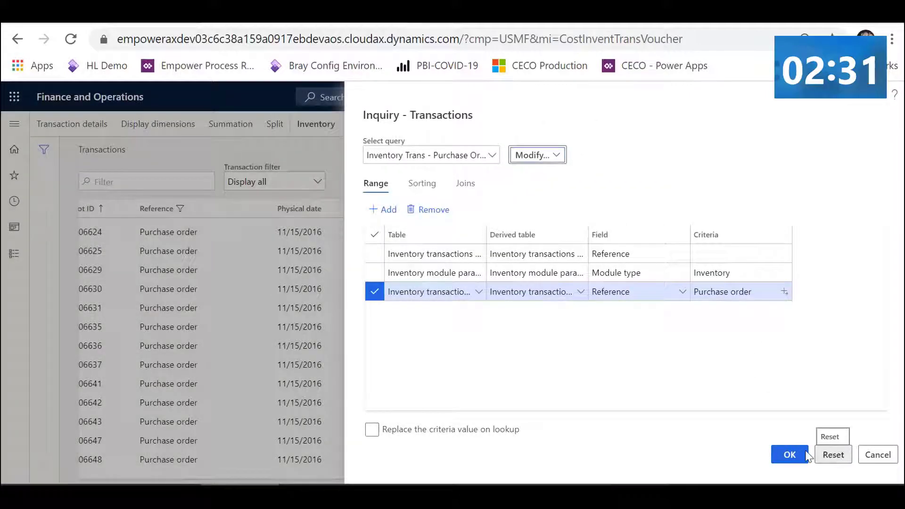
{"action": "left_click", "coordinate": [792, 458]}
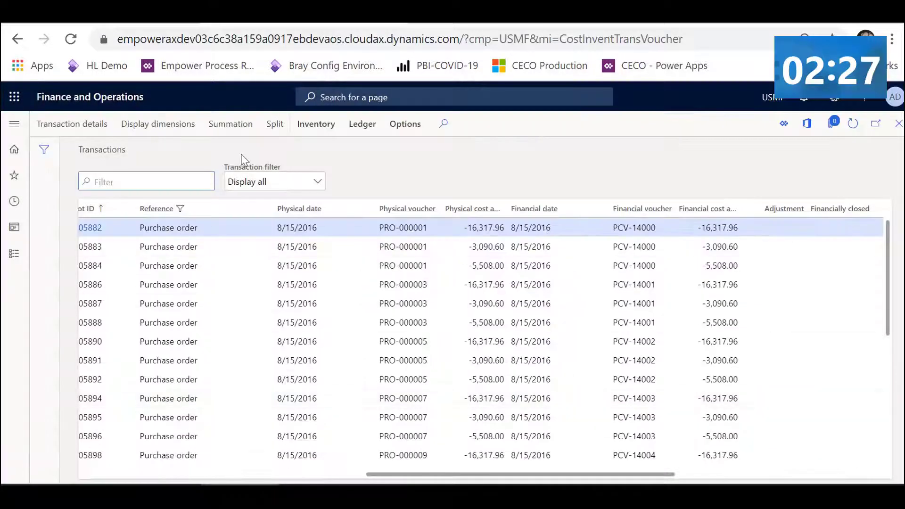
Choose the Financial period close workspace for the filtered transactions and open the configuration for adding them as a tile
{"action": "left_click", "coordinate": [396, 125]}
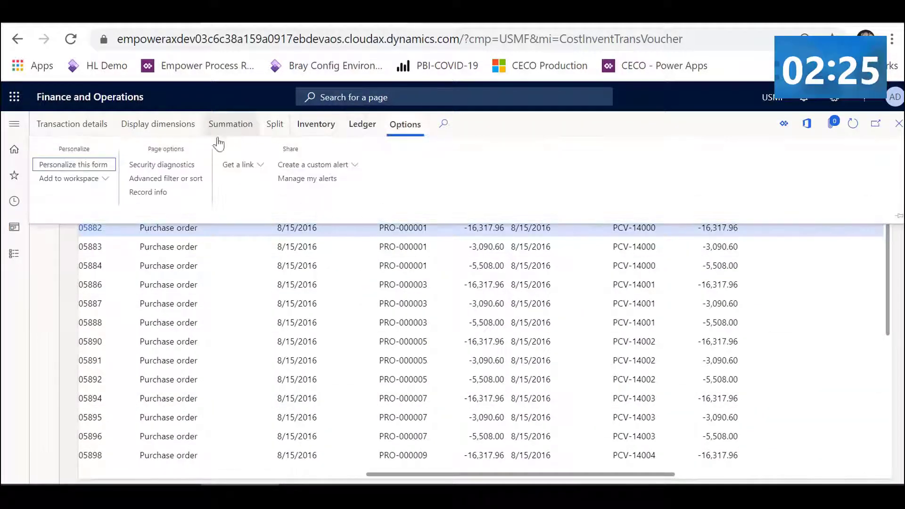
{"action": "left_click", "coordinate": [103, 181]}
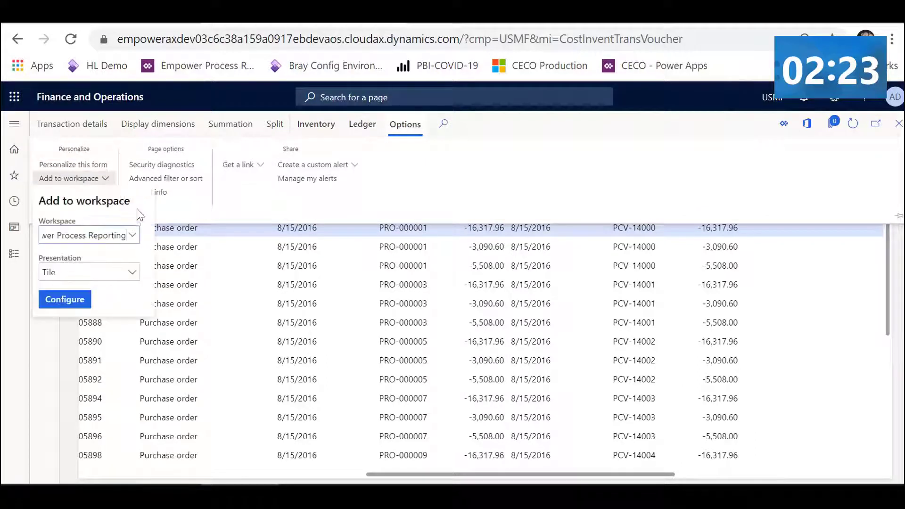
{"action": "left_click", "coordinate": [132, 237]}
{"action": "scroll", "coordinate": [137, 324], "scroll_direction": "down", "scroll_amount": 3}
{"action": "scroll", "coordinate": [139, 326], "scroll_direction": "down", "scroll_amount": 8}
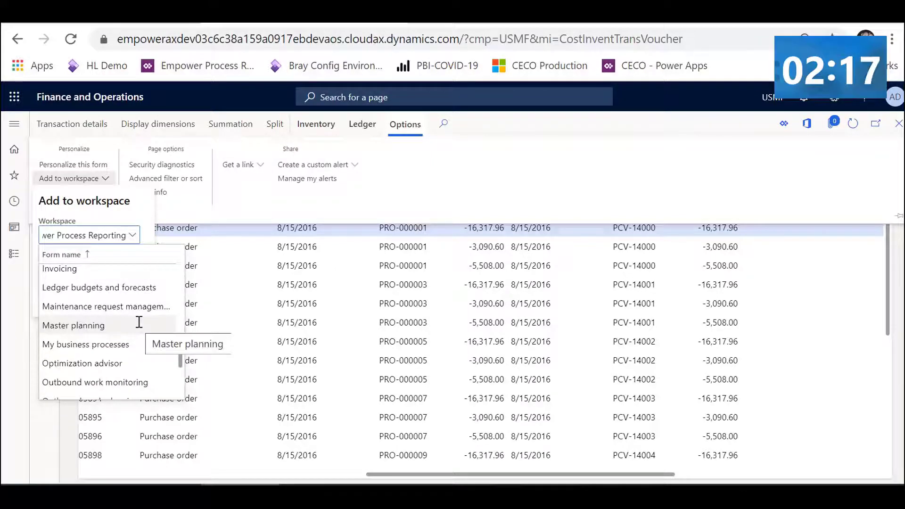
{"action": "scroll", "coordinate": [139, 320], "scroll_direction": "up", "scroll_amount": 5}
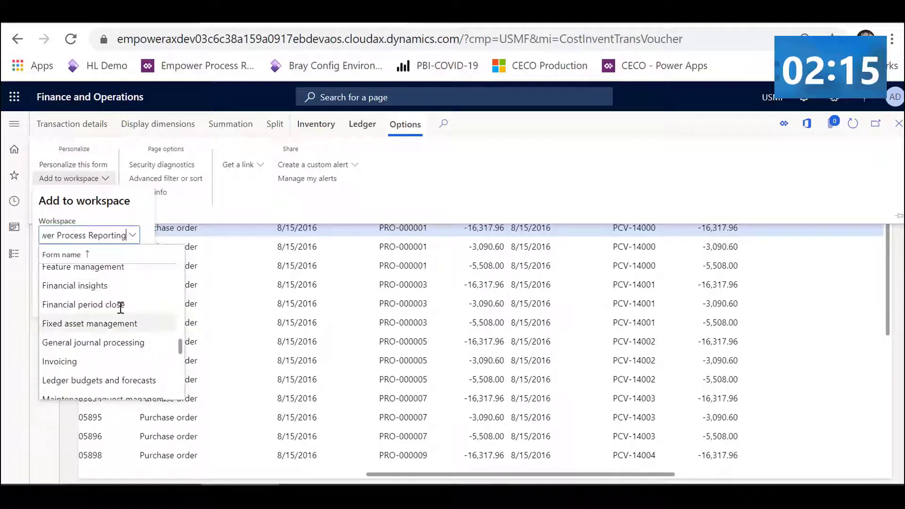
{"action": "left_click", "coordinate": [121, 307]}
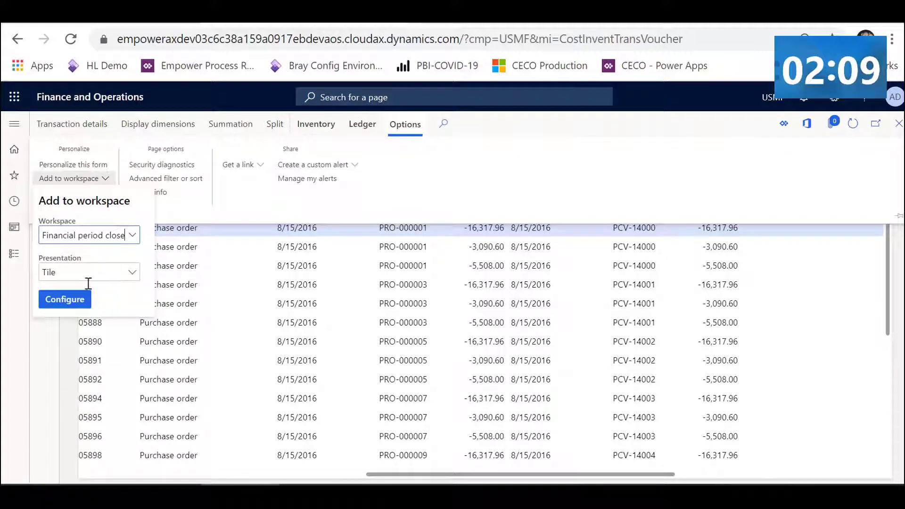
{"action": "left_click", "coordinate": [71, 299]}
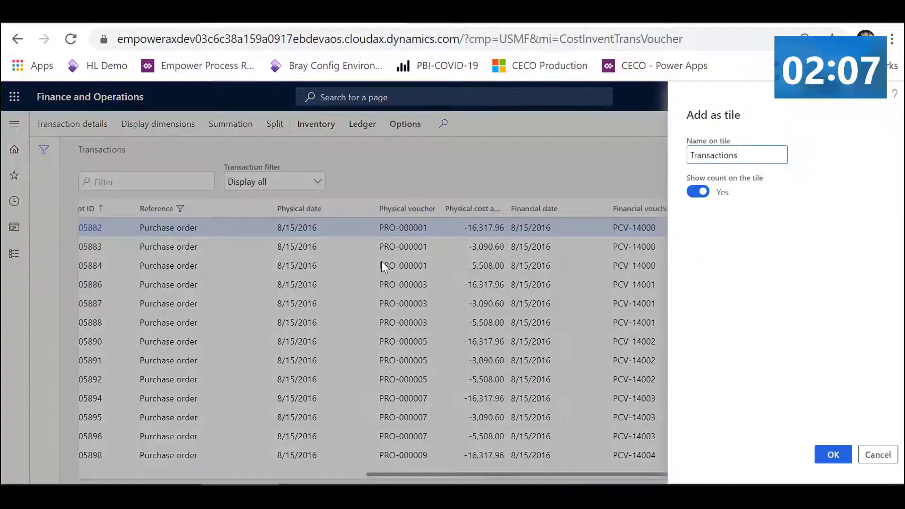
Name the tile "Inventory Trans - Purchase Orders" and add it to the workspace with the count option on
{"action": "left_click_drag", "start_coordinate": [766, 156], "coordinate": [653, 161]}
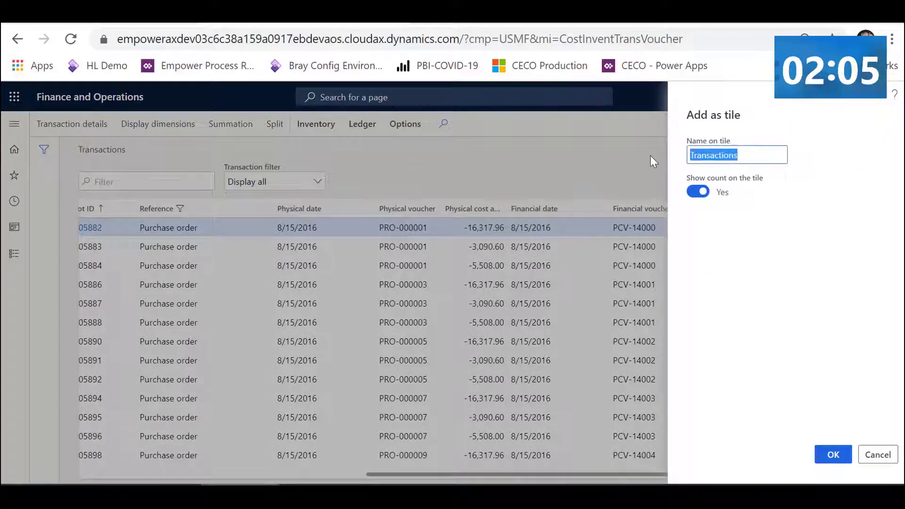
{"action": "type", "text": "Inventor"}
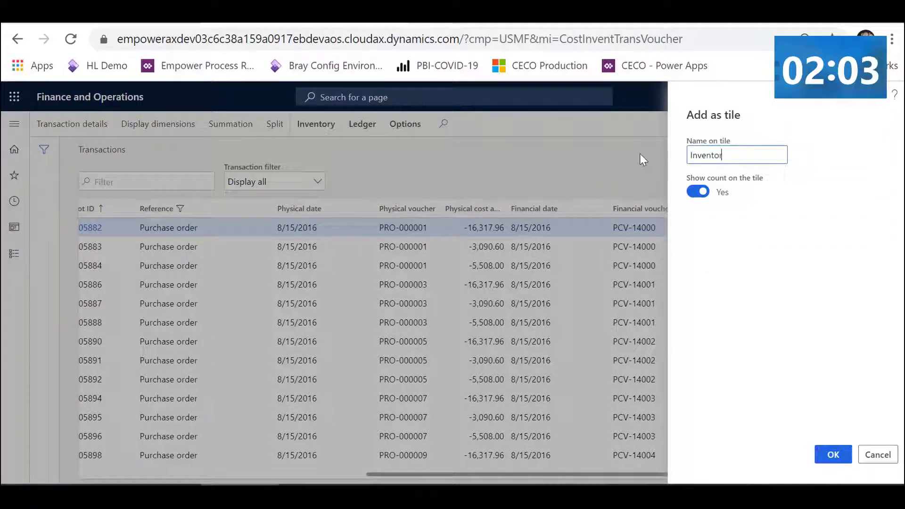
{"action": "type", "text": "y Trans"}
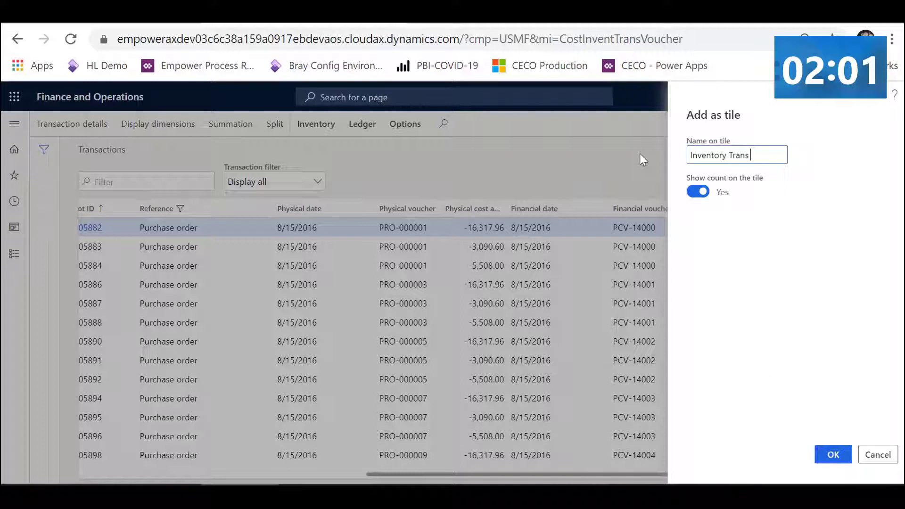
{"action": "type", "text": " - Purchas"}
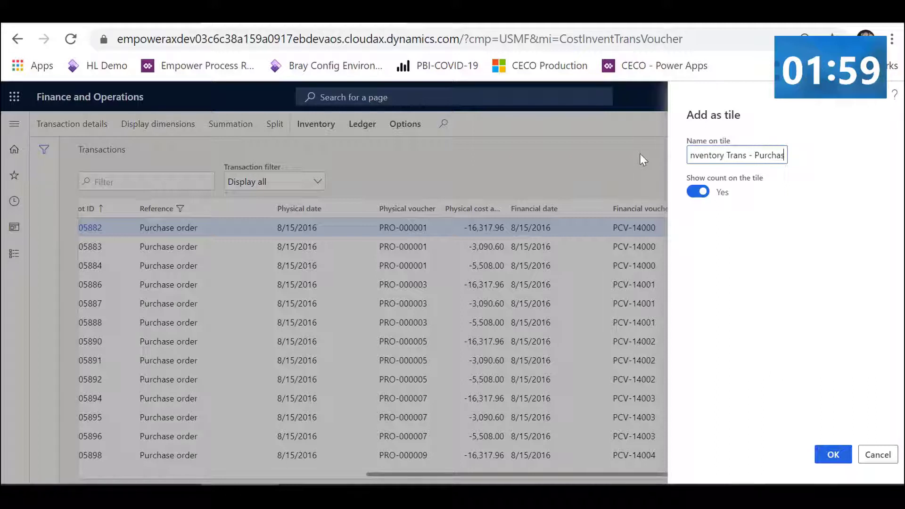
{"action": "type", "text": "e Orders"}
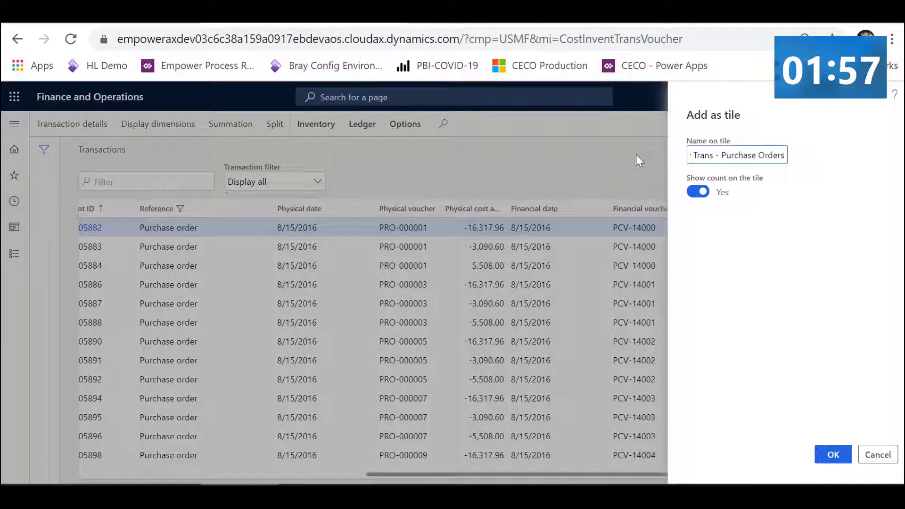
{"action": "left_click", "coordinate": [833, 453]}
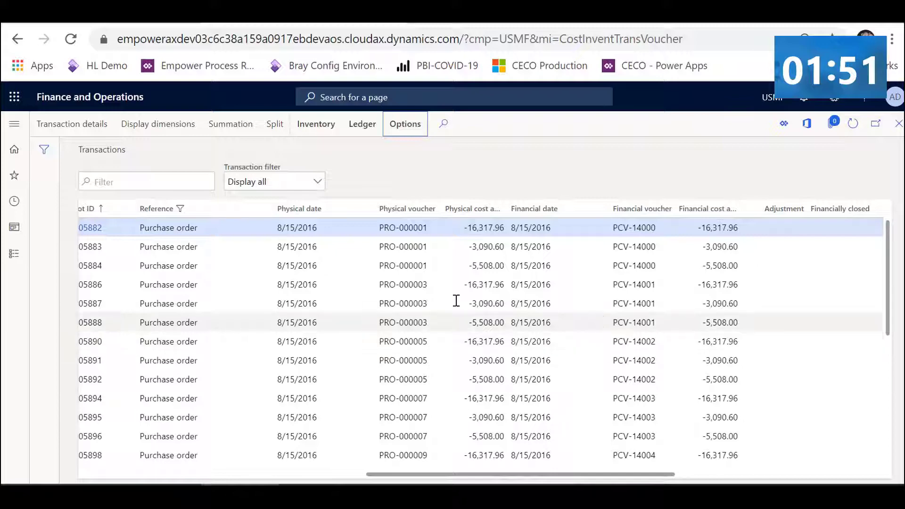
Return to the default dashboard and open the Financial period close workspace
{"action": "left_click", "coordinate": [130, 103]}
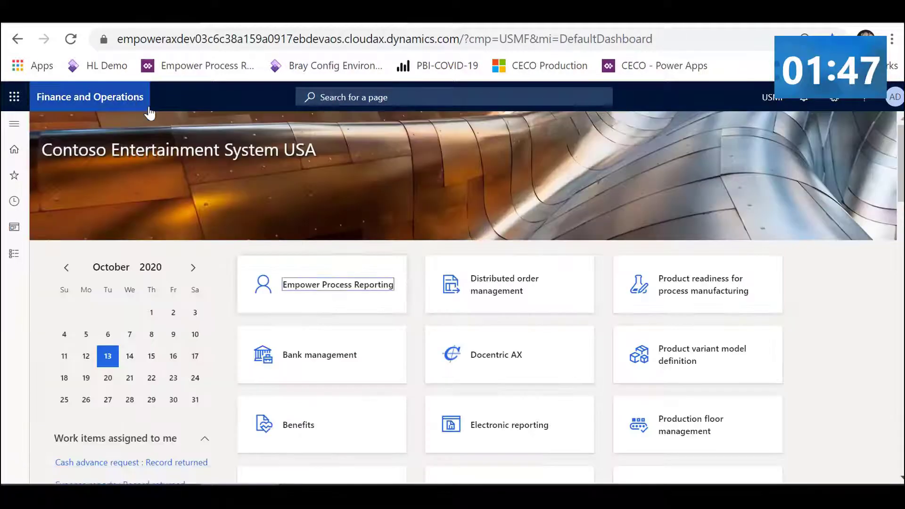
{"action": "scroll", "coordinate": [633, 379], "scroll_direction": "down", "scroll_amount": 1}
{"action": "scroll", "coordinate": [634, 382], "scroll_direction": "down", "scroll_amount": 4}
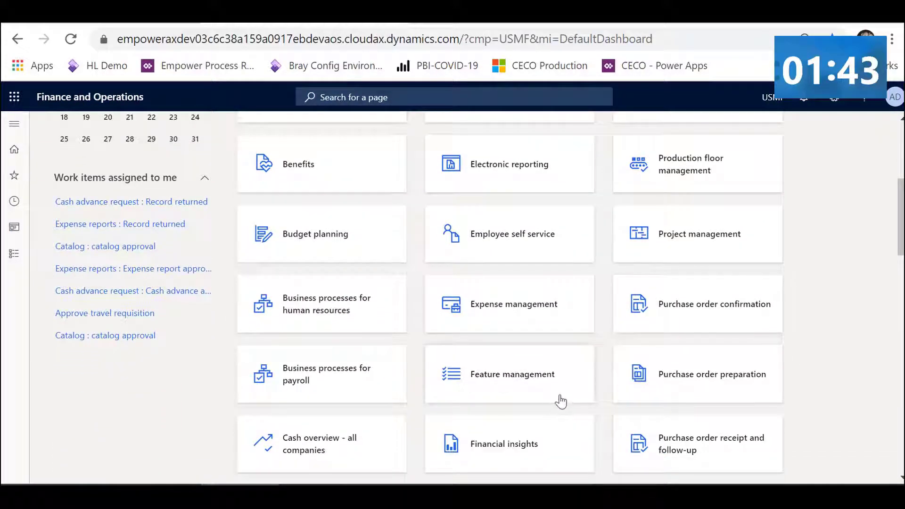
{"action": "scroll", "coordinate": [561, 399], "scroll_direction": "down", "scroll_amount": 1}
{"action": "scroll", "coordinate": [566, 412], "scroll_direction": "down", "scroll_amount": 1}
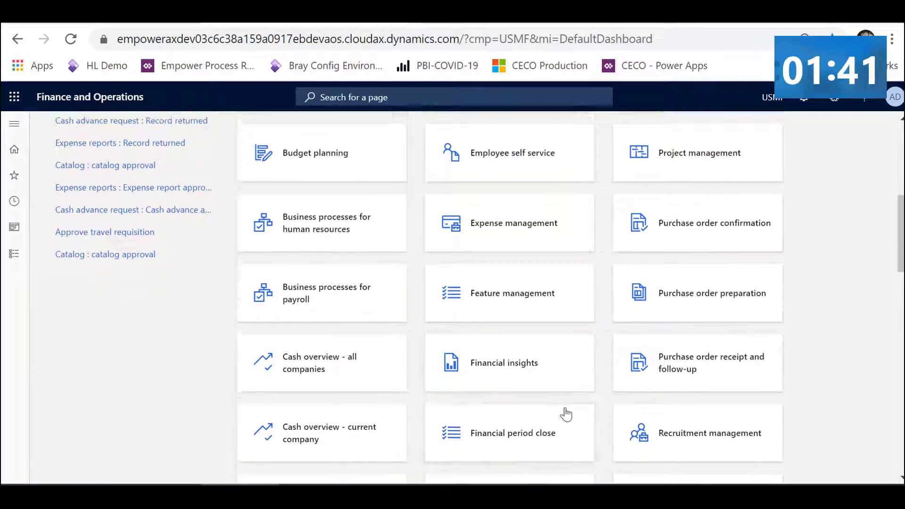
{"action": "left_click", "coordinate": [542, 414]}
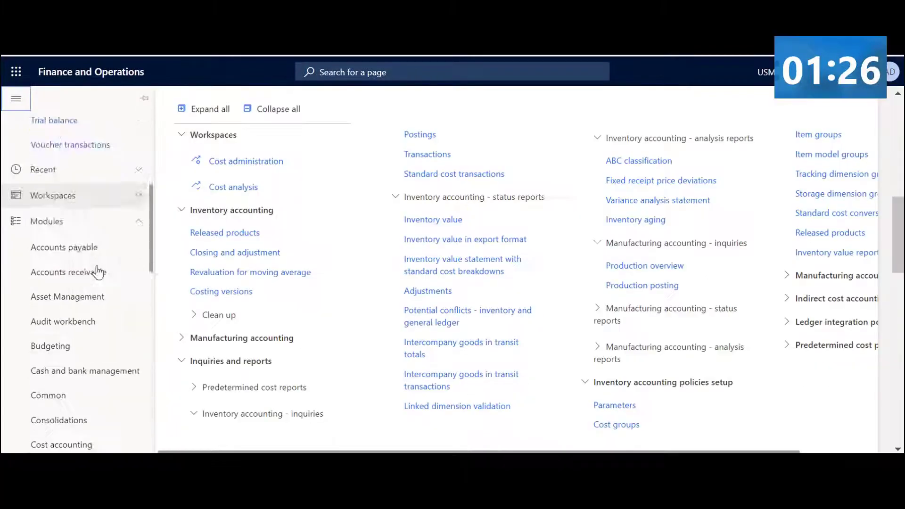
Open the Cost management inventory transactions and look up the form name from the Lot ID column
{"action": "scroll", "coordinate": [96, 272], "scroll_direction": "down", "scroll_amount": 1}
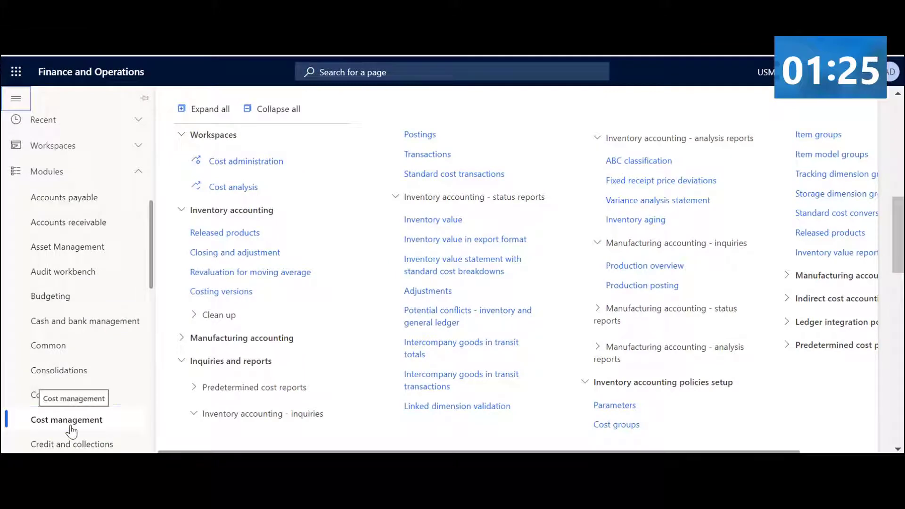
{"action": "double_click", "coordinate": [70, 419]}
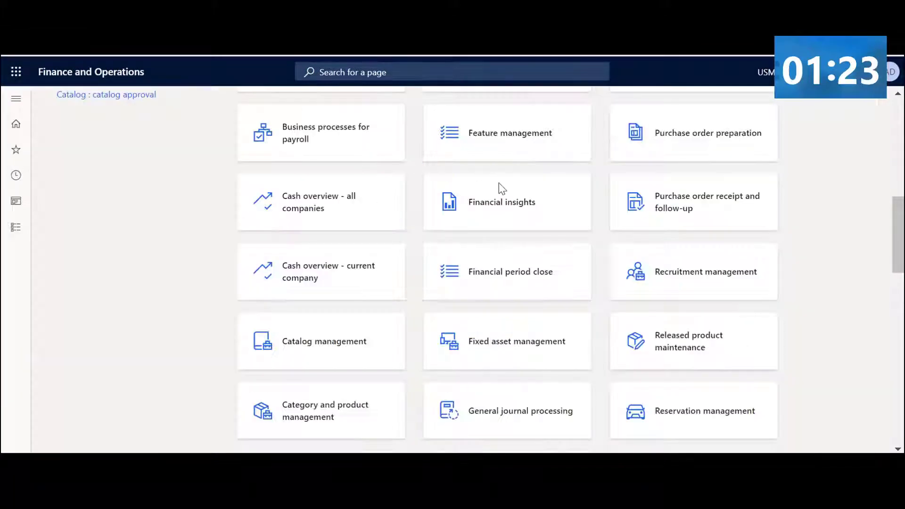
{"action": "left_click", "coordinate": [478, 209]}
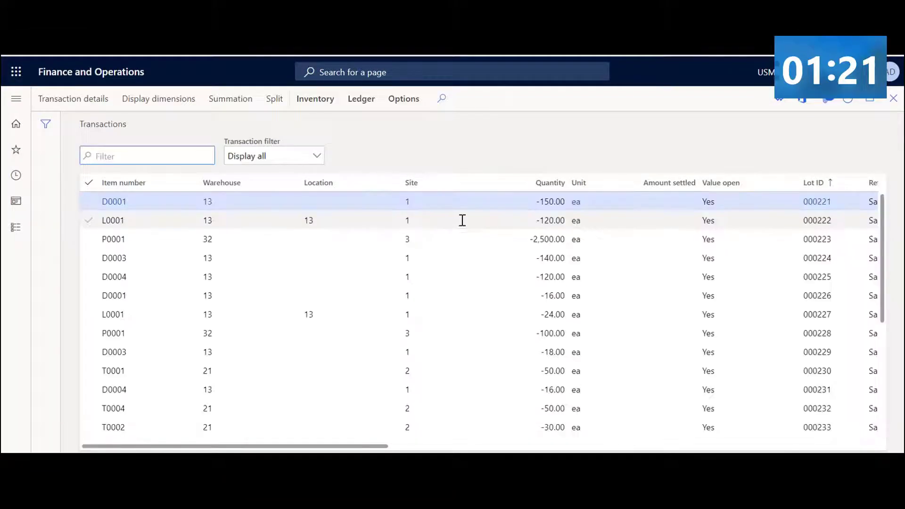
{"action": "left_click_drag", "start_coordinate": [352, 446], "coordinate": [461, 446]}
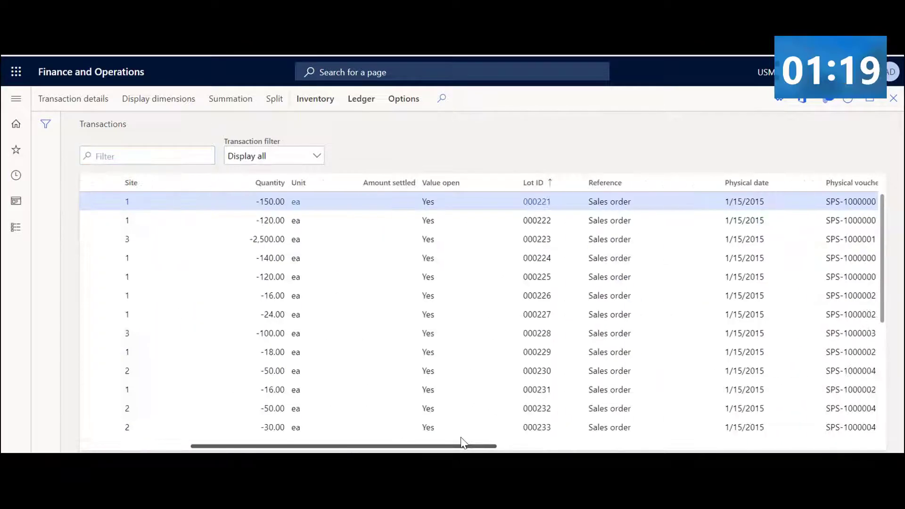
{"action": "right_click", "coordinate": [553, 239]}
{"action": "right_click", "coordinate": [554, 244]}
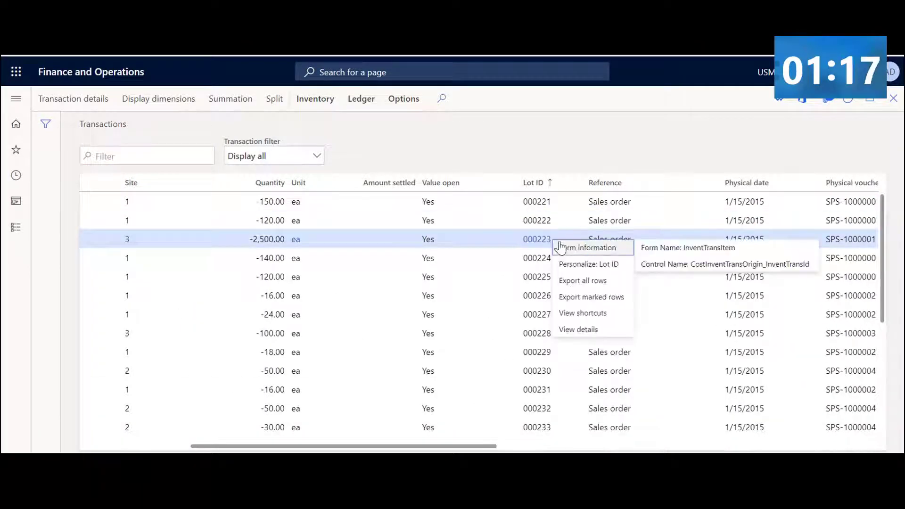
Open the Financial period close workspace and look up its form name from the All remaining tasks tile
{"action": "left_click", "coordinate": [104, 73]}
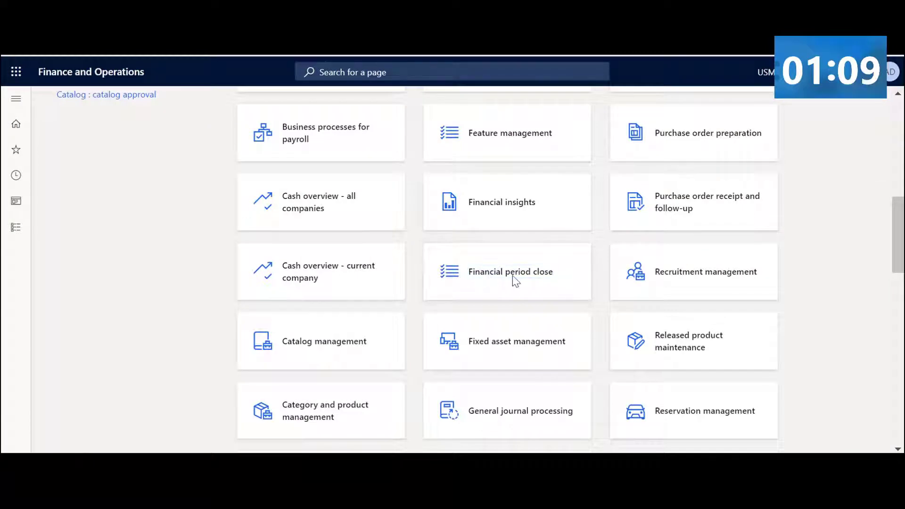
{"action": "left_click", "coordinate": [514, 277]}
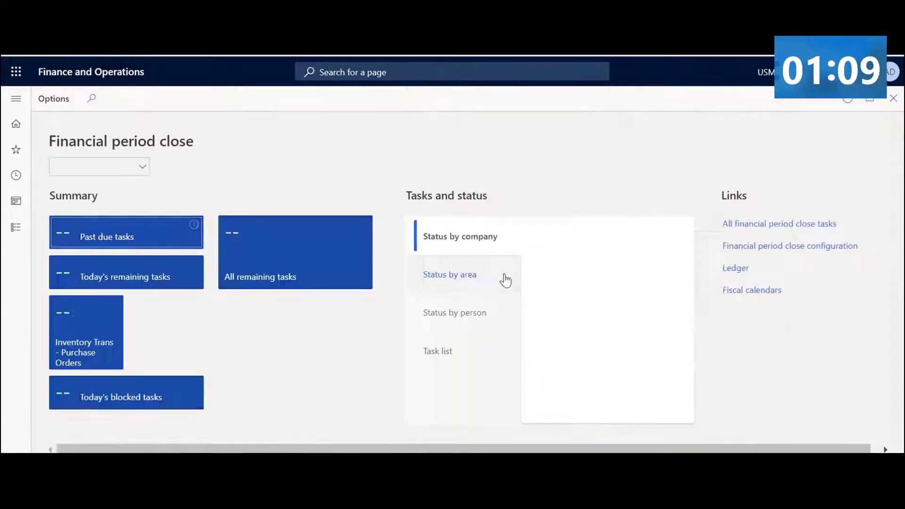
{"action": "right_click", "coordinate": [197, 272]}
{"action": "right_click", "coordinate": [246, 253]}
{"action": "mouse_move", "coordinate": [301, 259]}
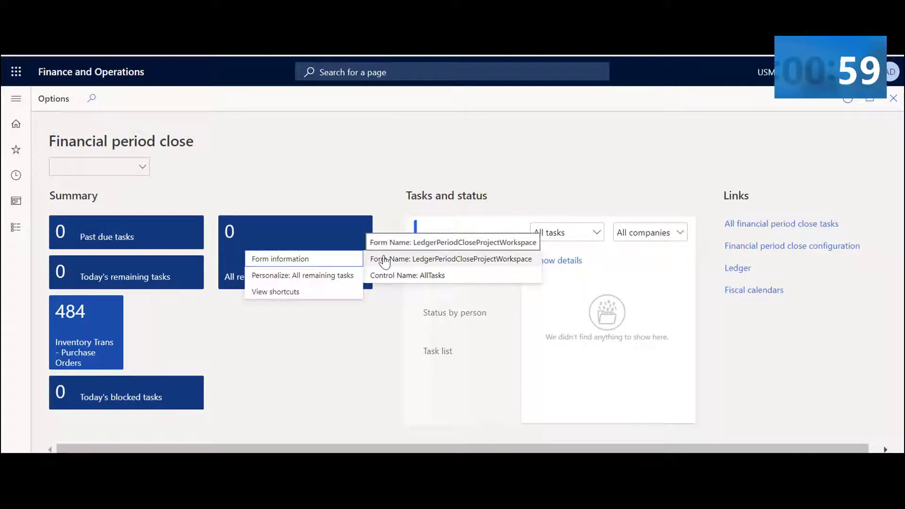
Open the Personalization page in System administration and list the personalizations of the Admin user
{"action": "left_click", "coordinate": [19, 99]}
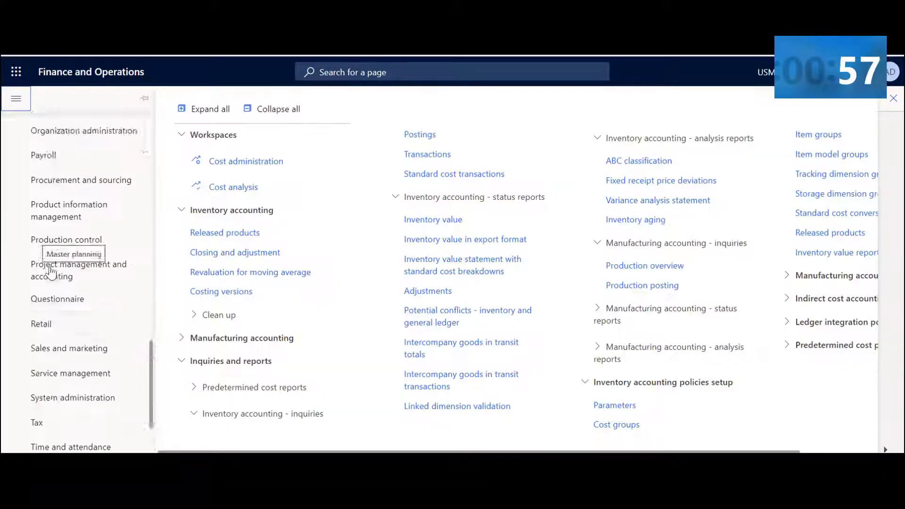
{"action": "scroll", "coordinate": [62, 283], "scroll_direction": "down", "scroll_amount": 2}
{"action": "left_click", "coordinate": [52, 343]}
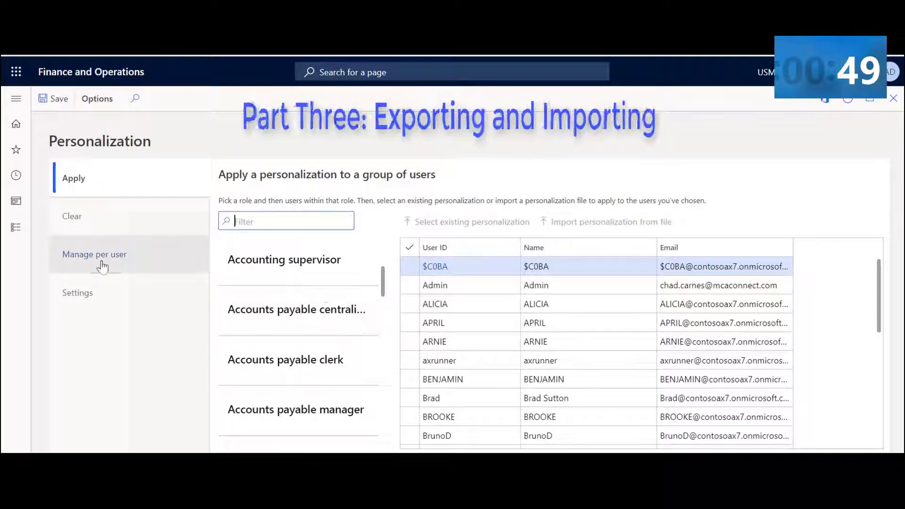
{"action": "left_click", "coordinate": [193, 257]}
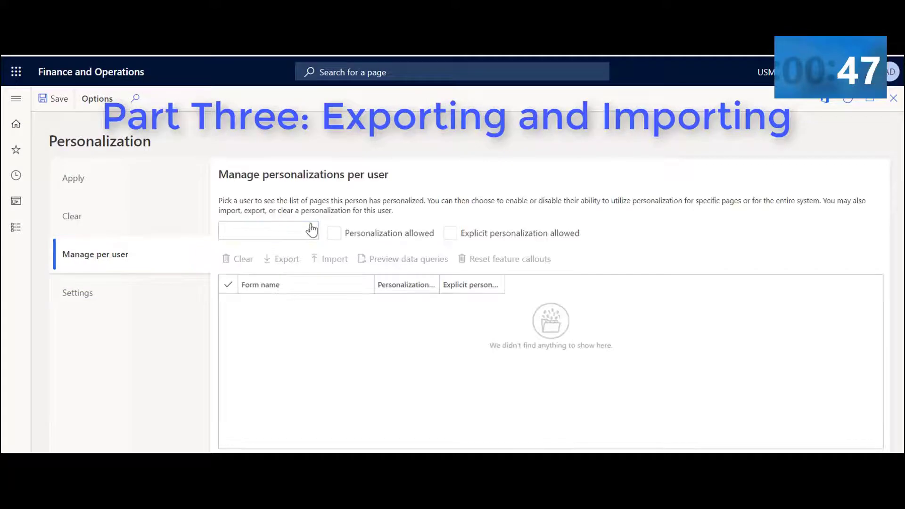
{"action": "left_click", "coordinate": [315, 235]}
{"action": "left_click", "coordinate": [307, 285]}
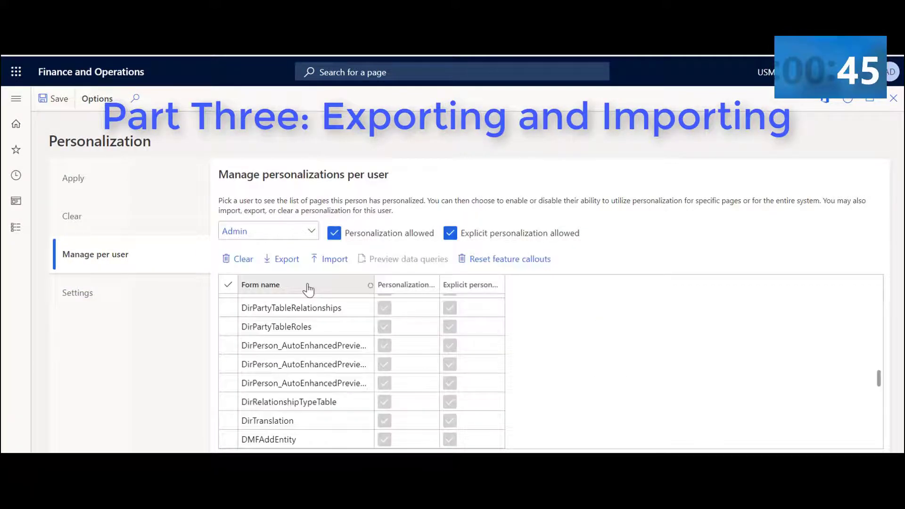
Export the personalizations of the InventTransItem form, found by filtering form names on "Invent", and of the LedgerPeriodCloseProjectWorkspace form
{"action": "left_click", "coordinate": [308, 286]}
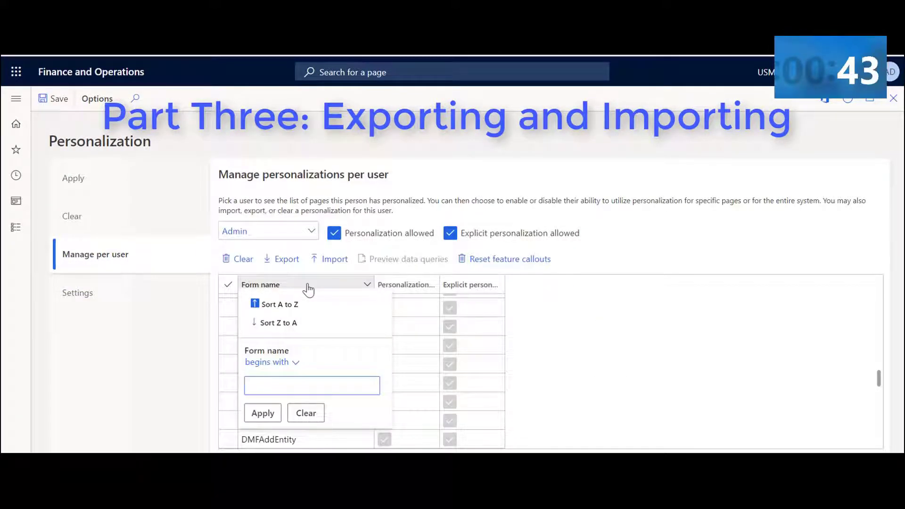
{"action": "type", "text": "Invent"}
{"action": "key", "text": "Return"}
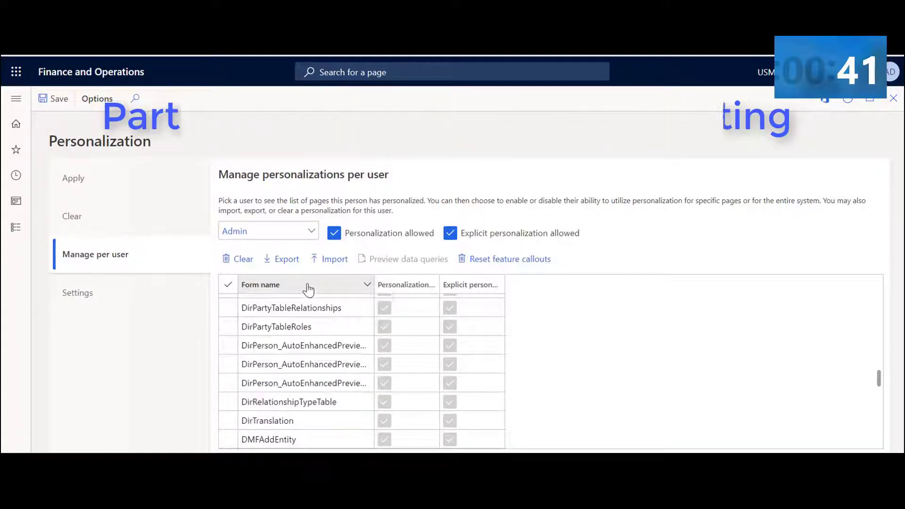
{"action": "scroll", "coordinate": [264, 368], "scroll_direction": "down", "scroll_amount": 15}
{"action": "left_click", "coordinate": [229, 441]}
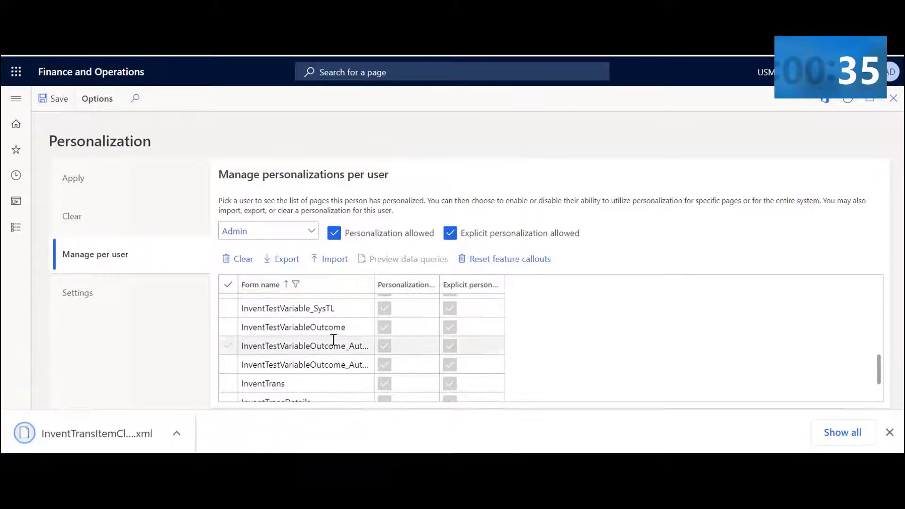
{"action": "scroll", "coordinate": [320, 346], "scroll_direction": "up", "scroll_amount": 3}
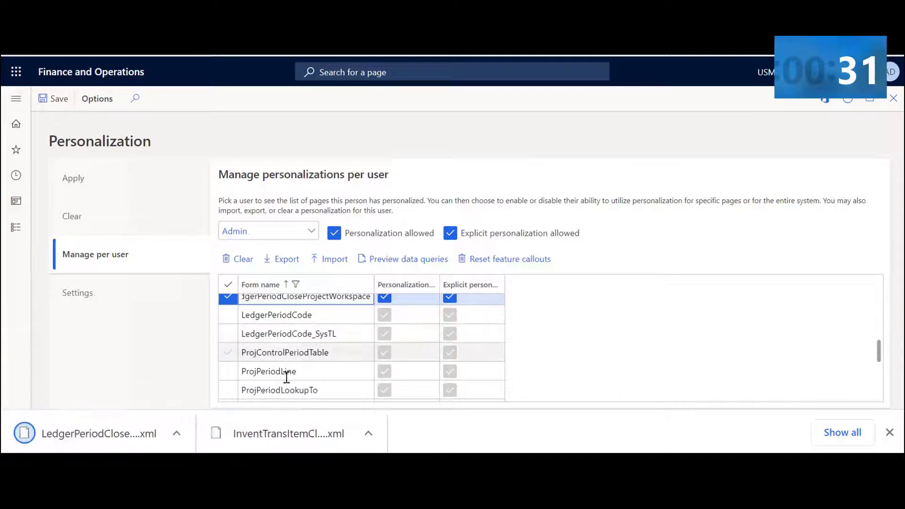
{"action": "scroll", "coordinate": [305, 365], "scroll_direction": "down", "scroll_amount": 1}
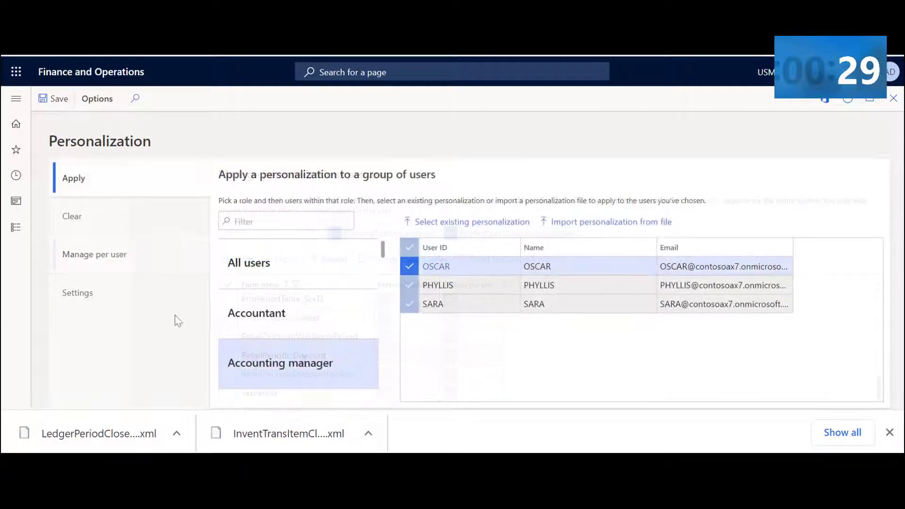
Choose the Accounting manager role for applying a personalization and select all of its users
{"action": "left_click", "coordinate": [107, 300]}
{"action": "left_click", "coordinate": [82, 184]}
{"action": "left_click", "coordinate": [279, 359]}
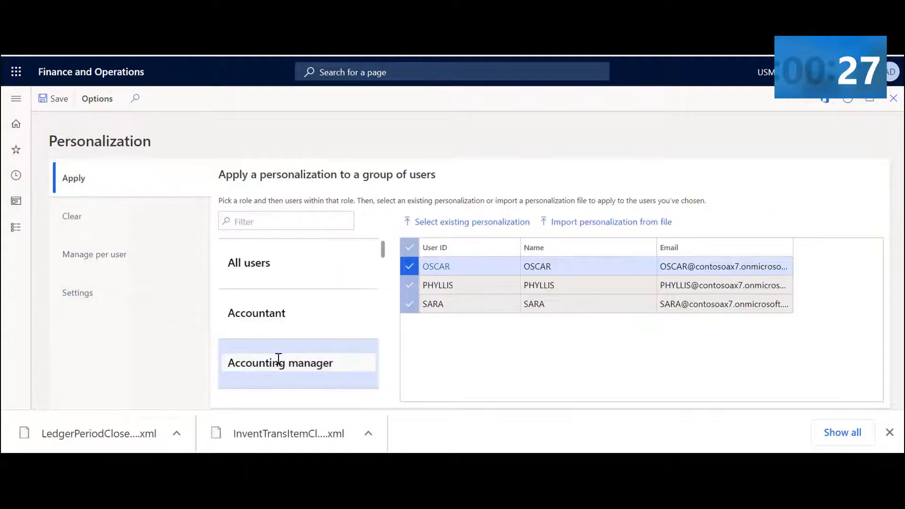
{"action": "left_click", "coordinate": [410, 248]}
{"action": "left_click", "coordinate": [410, 248]}
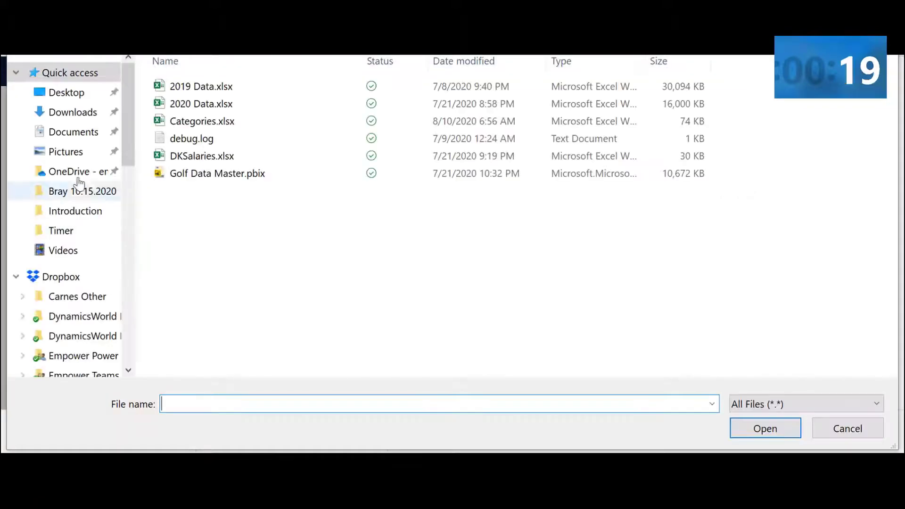
Import the personalization file "InventTransItemClassic view (1).xml" from Downloads for the selected users, using Add to existing
{"action": "left_click", "coordinate": [72, 113]}
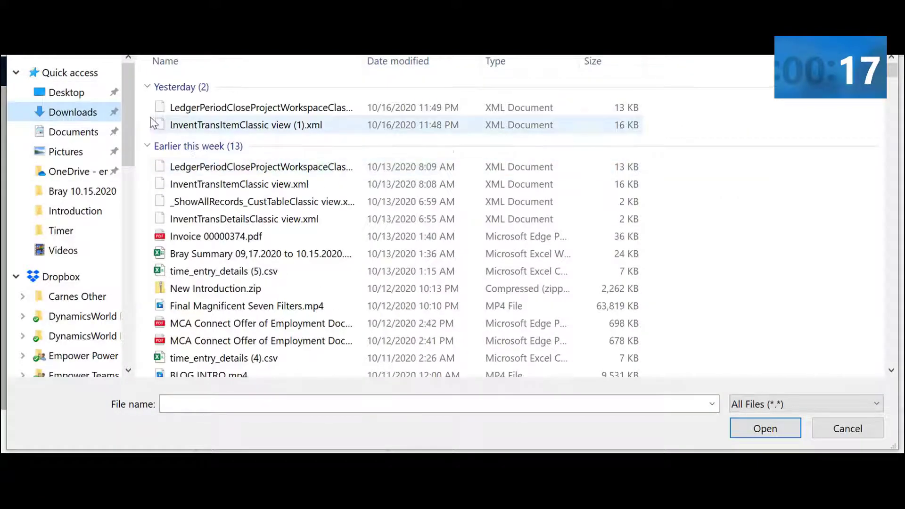
{"action": "double_click", "coordinate": [194, 125]}
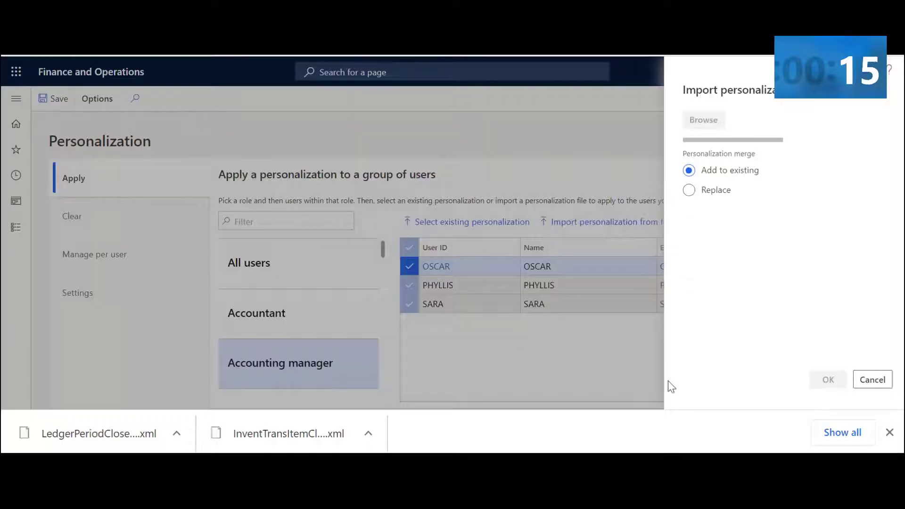
{"action": "left_click", "coordinate": [830, 385]}
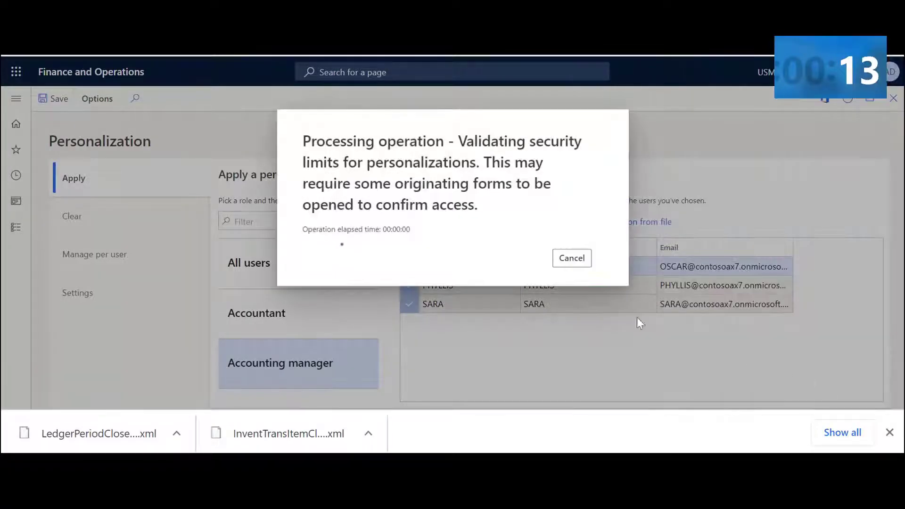